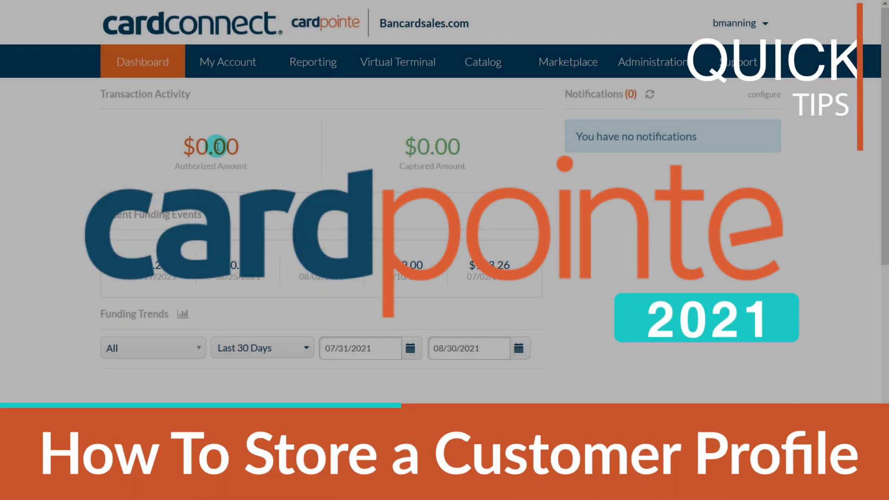
# - Open Virtual Terminal's Billing Plans list and scroll through its 30 Active and Cancelled plans
pyautogui.click(411, 66)
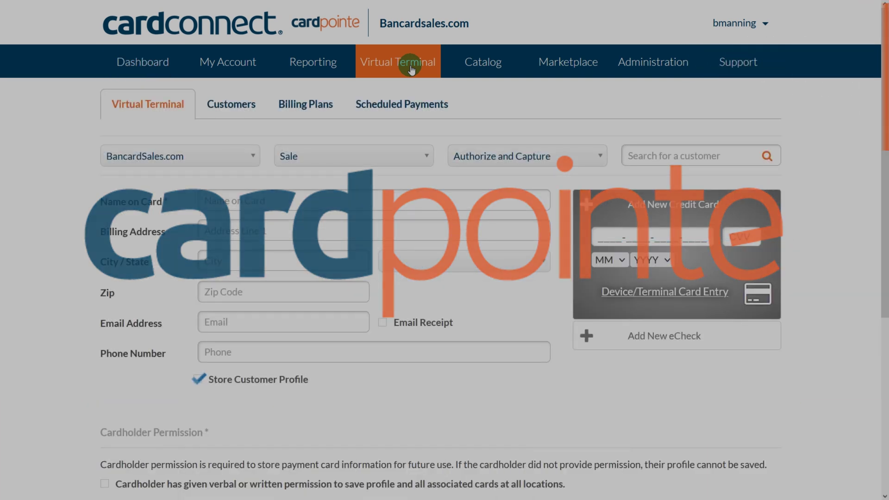
pyautogui.click(313, 111)
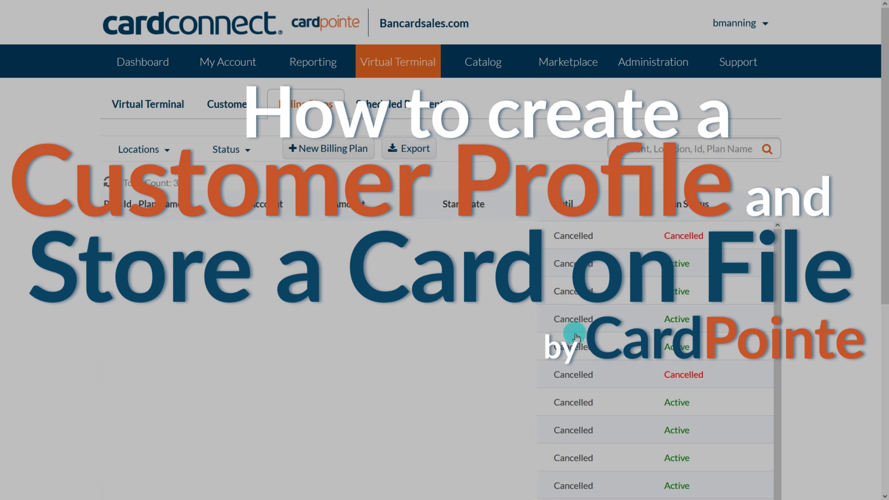
pyautogui.scroll(-3, 669, 331)
pyautogui.scroll(3, 669, 330)
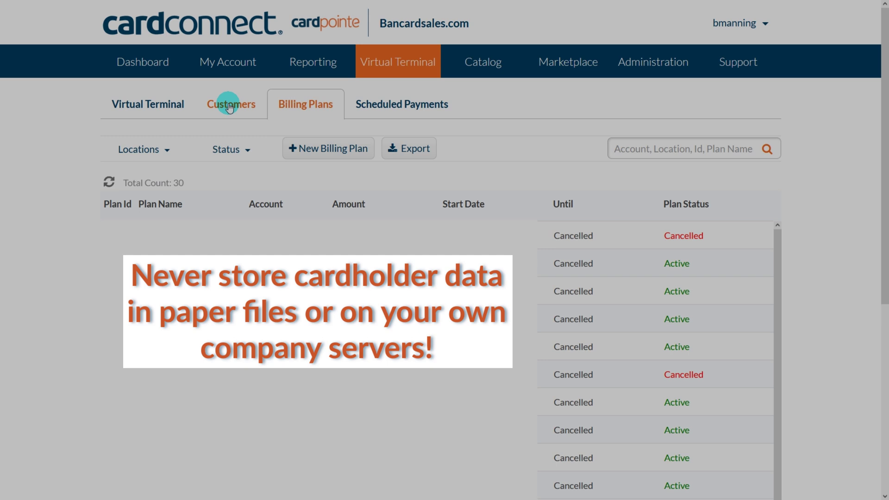
# - Return to the Virtual Terminal sale form, enable Store Customer Profile, and focus the customer search
pyautogui.click(143, 74)
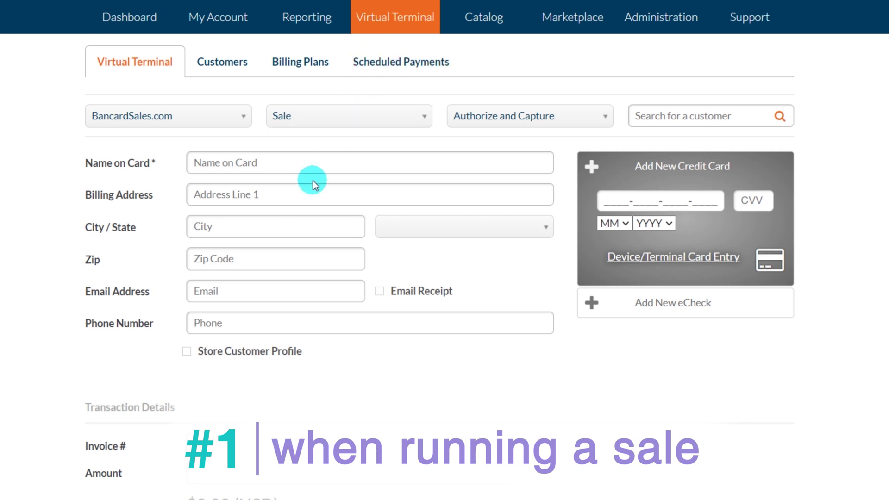
pyautogui.click(209, 355)
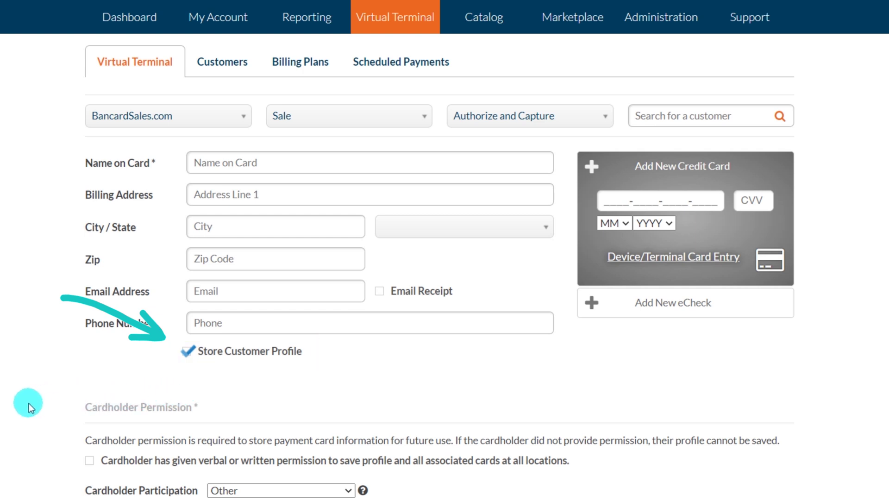
pyautogui.click(667, 115)
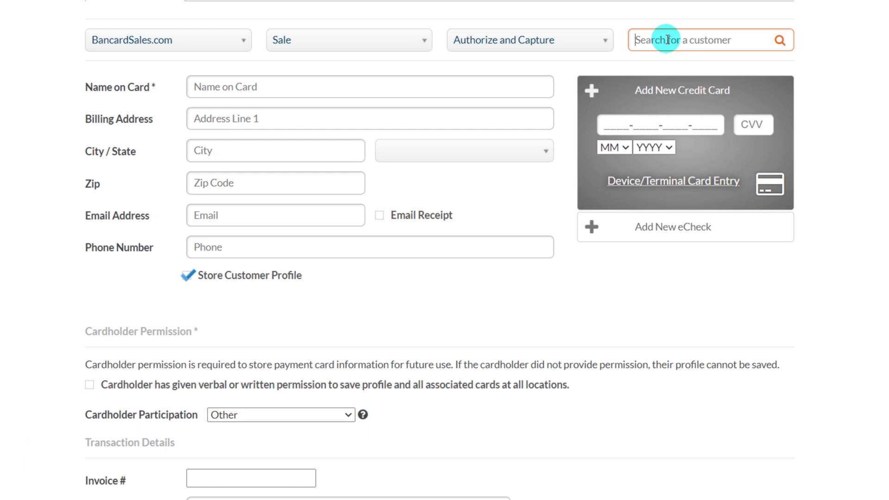
# - Search for a stored customer by name, load their profile and card, then clear it
pyautogui.write('jordan')
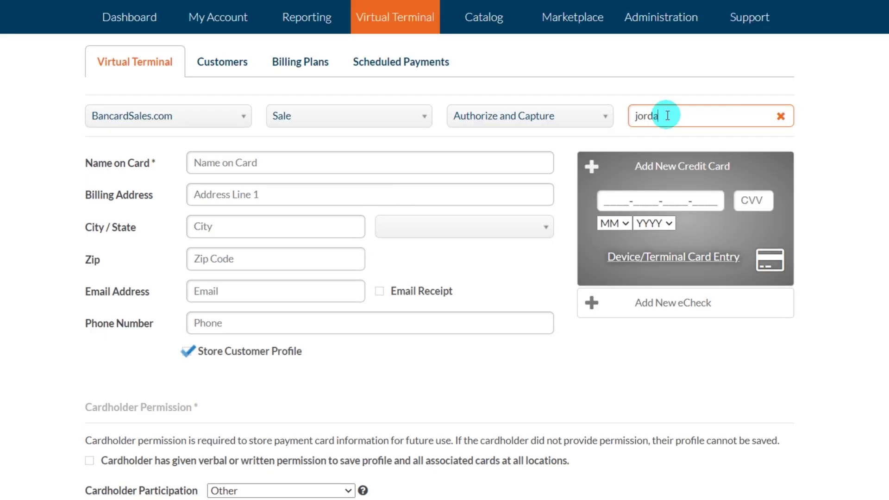
pyautogui.click(683, 159)
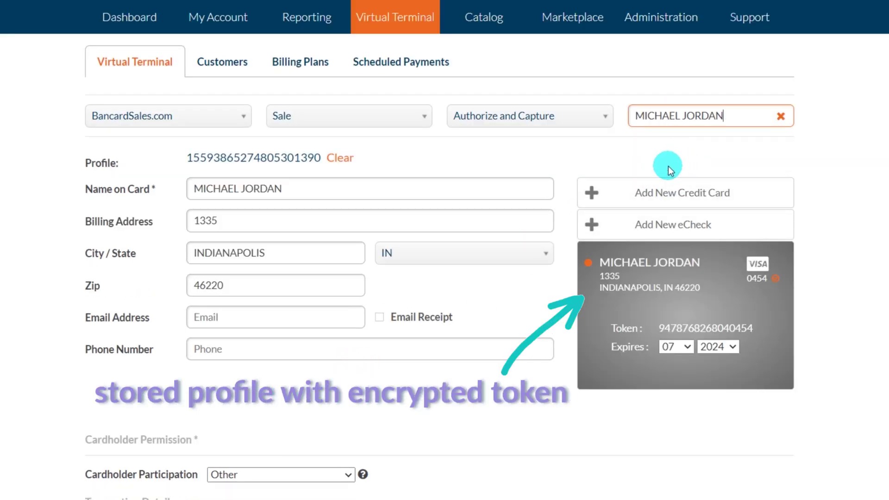
pyautogui.click(781, 116)
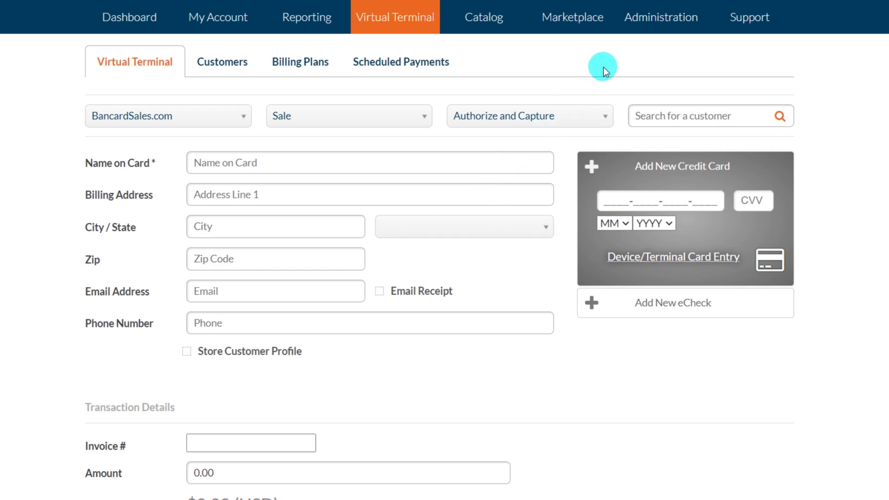
# - Enable and save Store Profiles by Default in Administration's Virtual Terminal settings
pyautogui.click(649, 24)
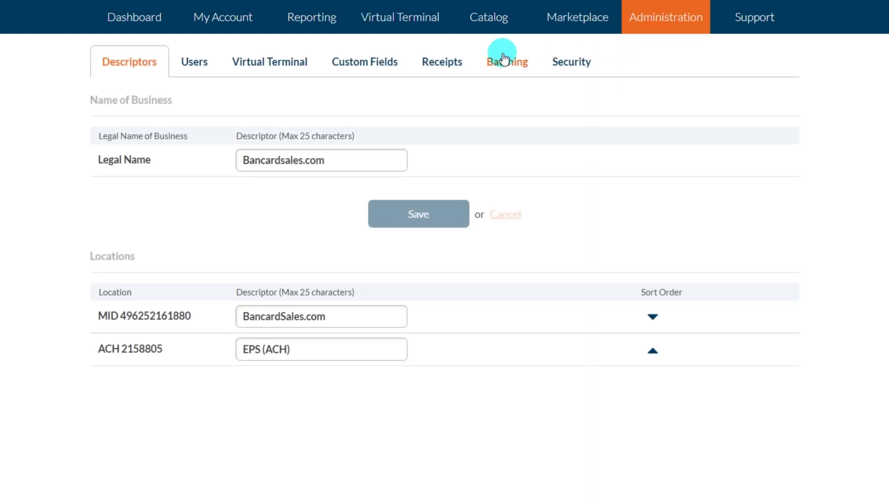
pyautogui.click(257, 64)
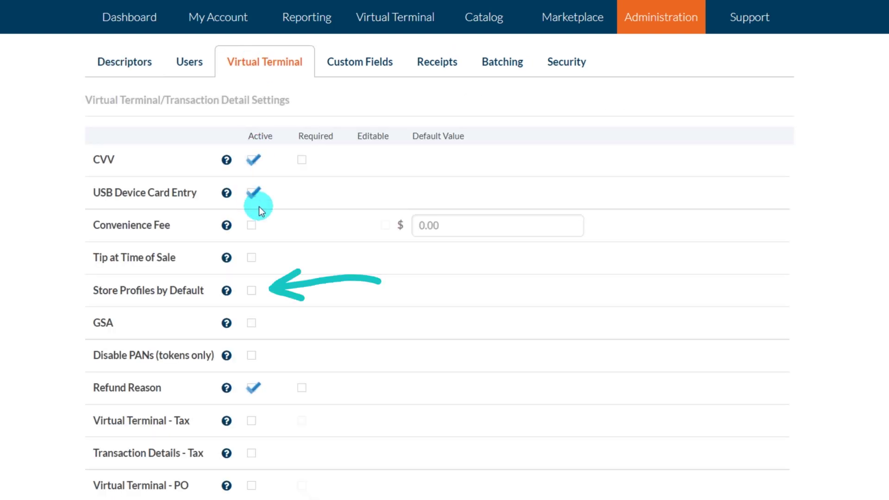
pyautogui.click(251, 291)
pyautogui.scroll(-6, 326, 312)
pyautogui.scroll(-1, 335, 330)
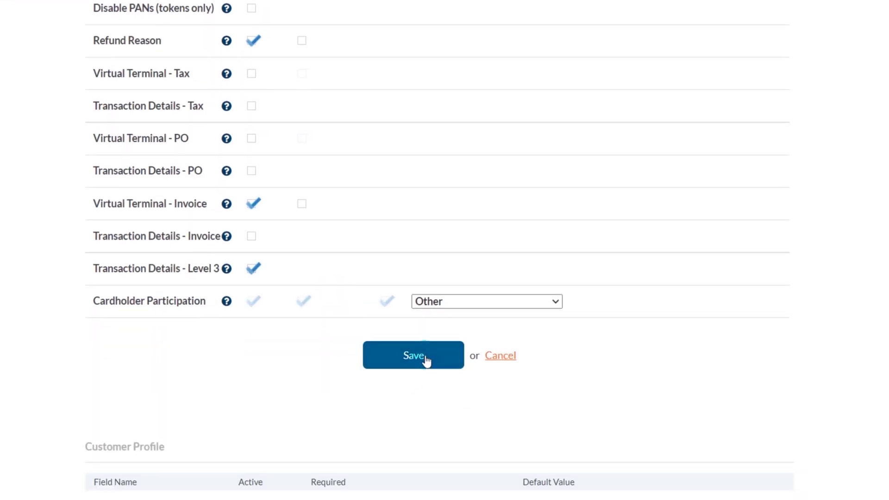
pyautogui.click(425, 356)
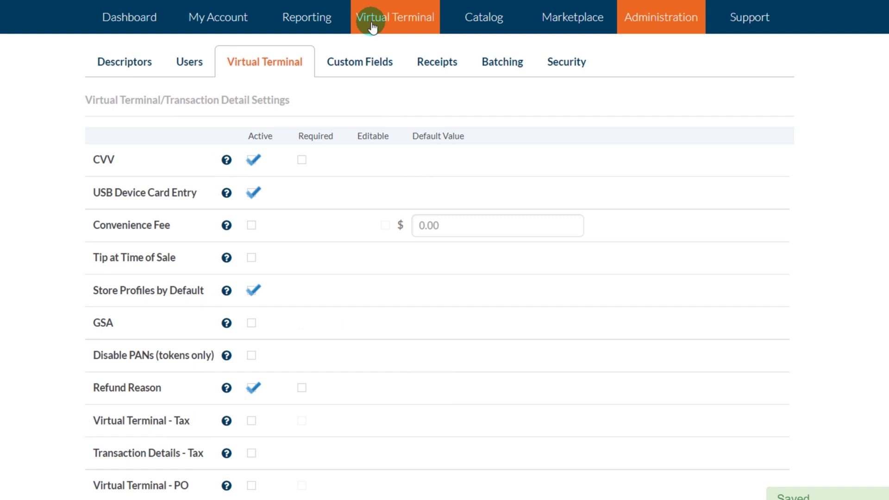
pyautogui.click(373, 25)
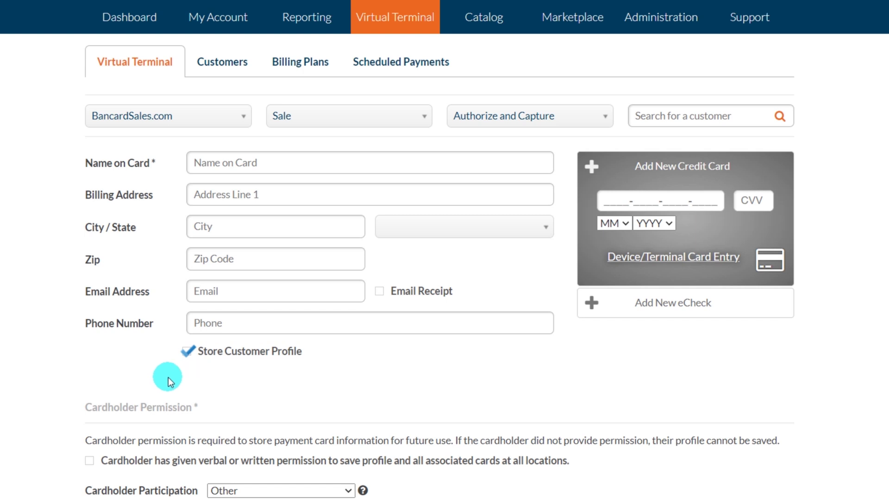
# - Scroll through the Virtual Terminal form to reach the Customers sub-tab
pyautogui.scroll(-1, 168, 377)
pyautogui.scroll(1, 169, 376)
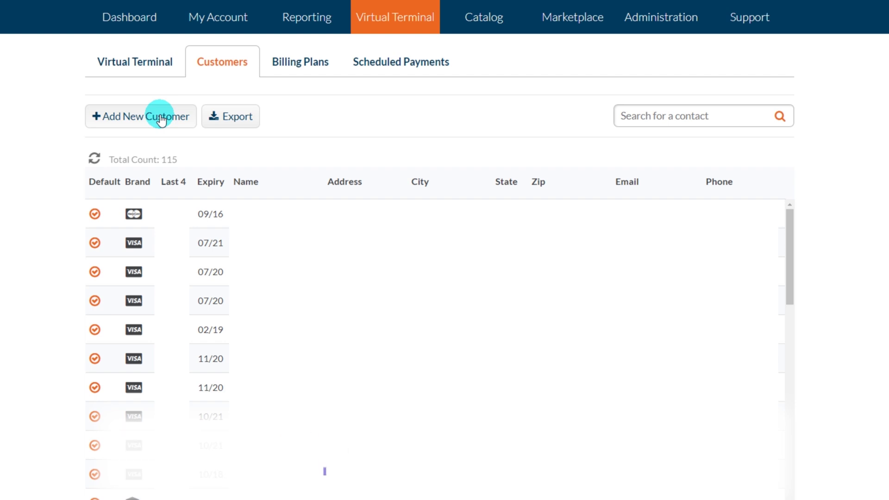
pyautogui.click(161, 119)
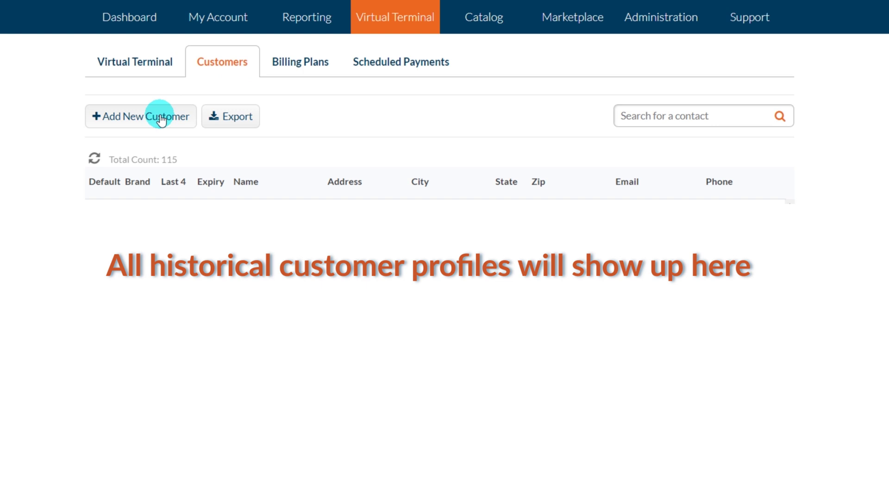
pyautogui.click(159, 117)
# - Enter the new customer's name, street address, city, billing state IN, zip code and e-mail
pyautogui.click(218, 141)
pyautogui.write('Larry Bird')
pyautogui.press('Tab')
pyautogui.write('123 Pivot Lane')
pyautogui.press('Tab')
pyautogui.write('French ')
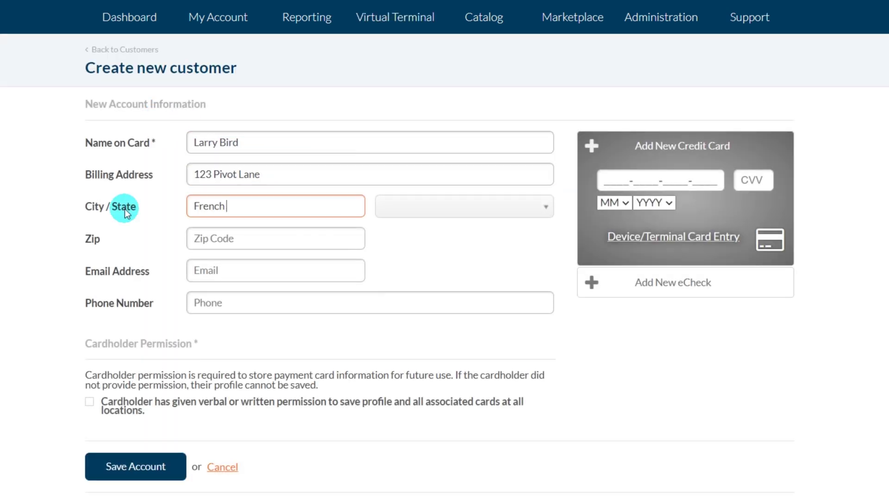
pyautogui.write('Lick')
pyautogui.click(397, 206)
pyautogui.write('IN')
pyautogui.click(396, 248)
pyautogui.press('Tab')
pyautogui.write('12345')
pyautogui.click(236, 270)
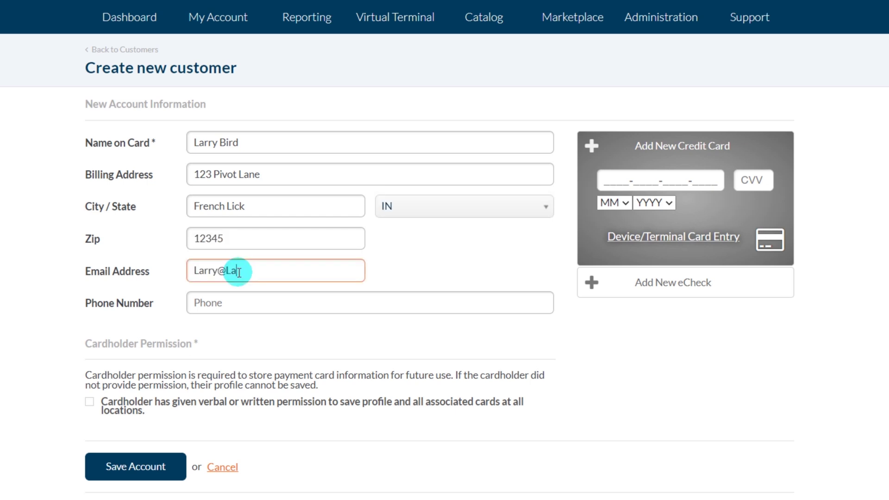
# - Confirm cardholder permission, add the Visa card and CVV expiring 05/2025, and save the account
pyautogui.click(89, 401)
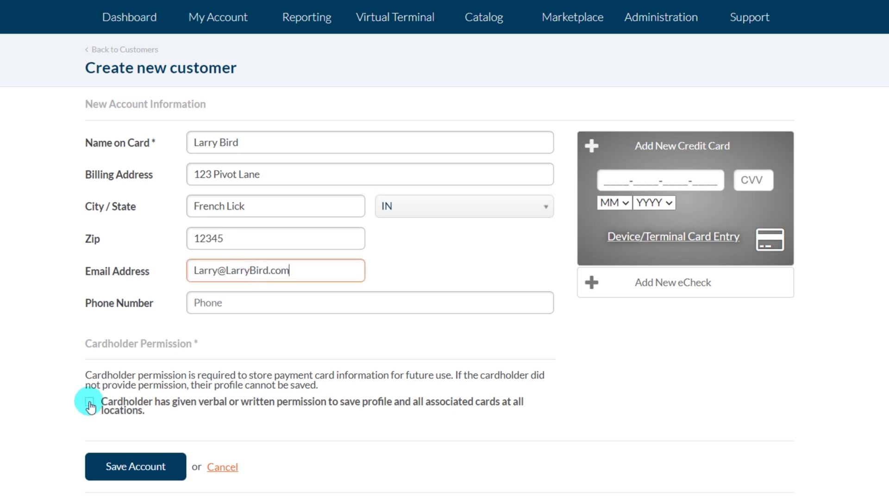
pyautogui.click(660, 180)
pyautogui.write('4111111111111111')
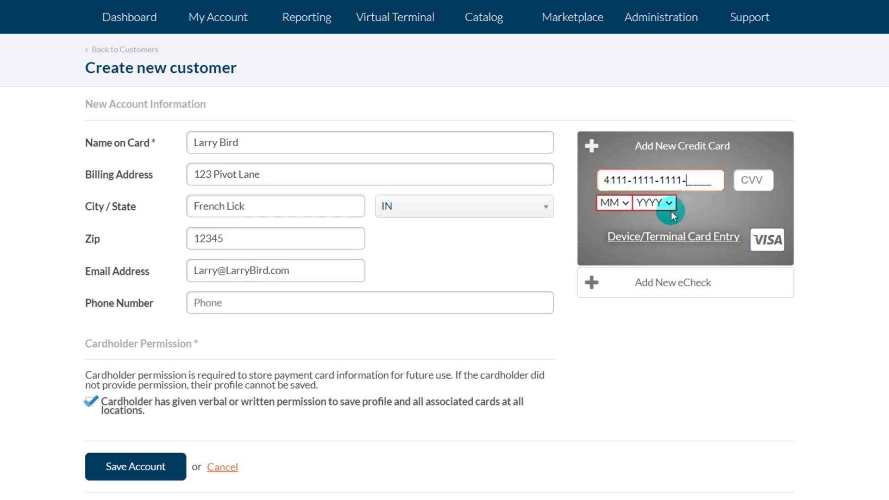
pyautogui.press('Tab')
pyautogui.write('236')
pyautogui.press('Tab')
pyautogui.click(613, 202)
pyautogui.click(618, 272)
pyautogui.click(660, 204)
pyautogui.click(648, 285)
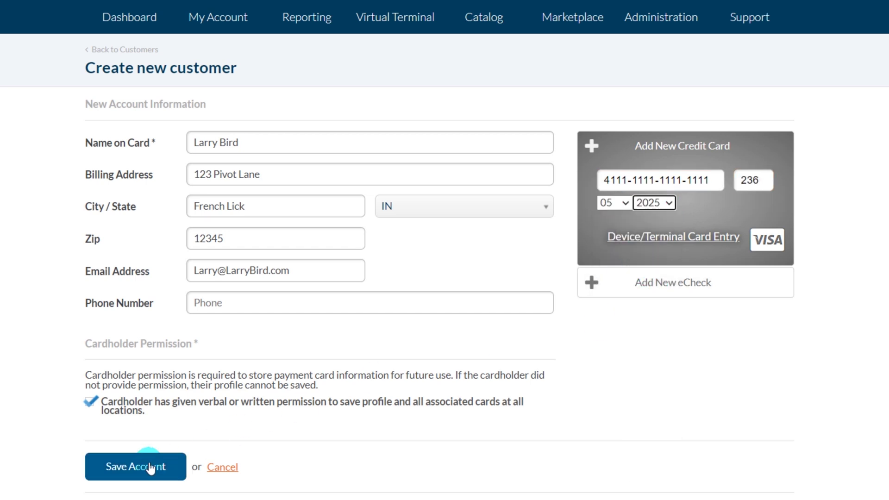
pyautogui.click(149, 466)
pyautogui.click(302, 20)
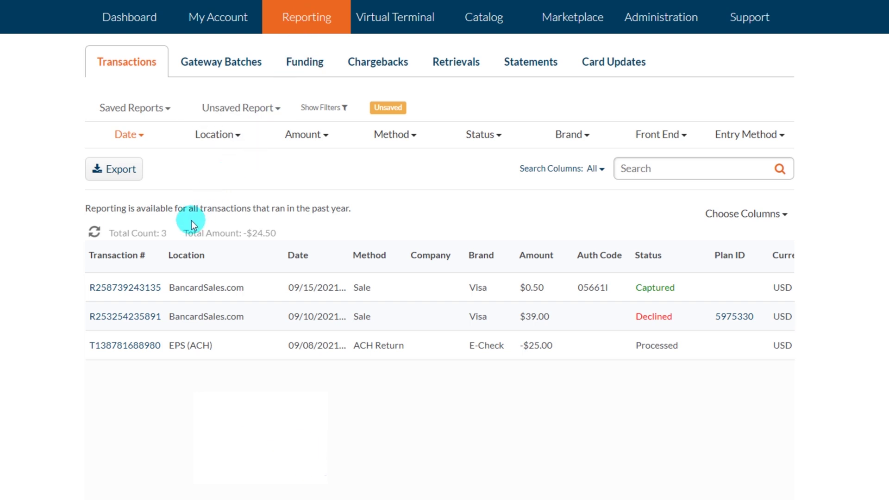
# - Open the $0.50 Visa sale's details, confirm cardholder permission, and save its customer profile
pyautogui.click(108, 289)
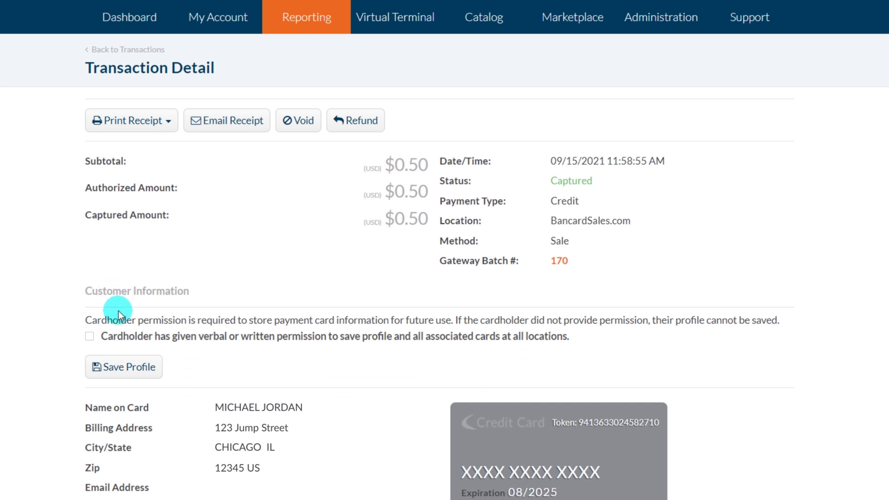
pyautogui.click(130, 366)
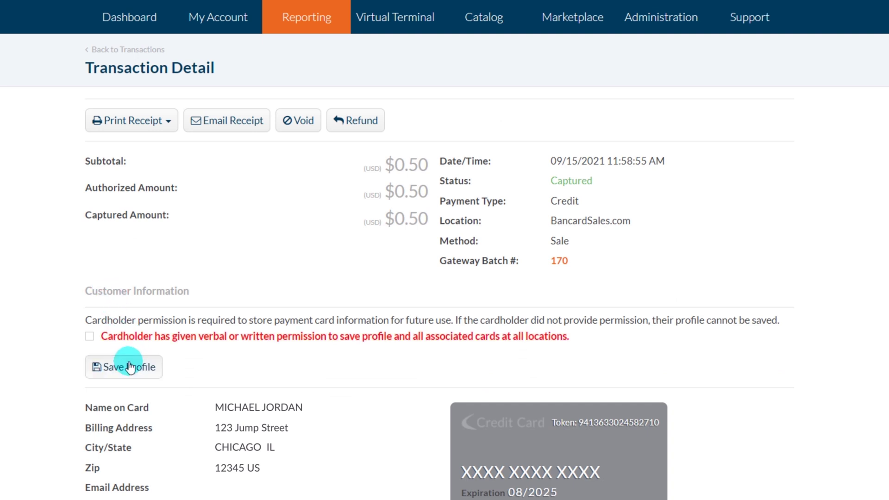
pyautogui.click(98, 337)
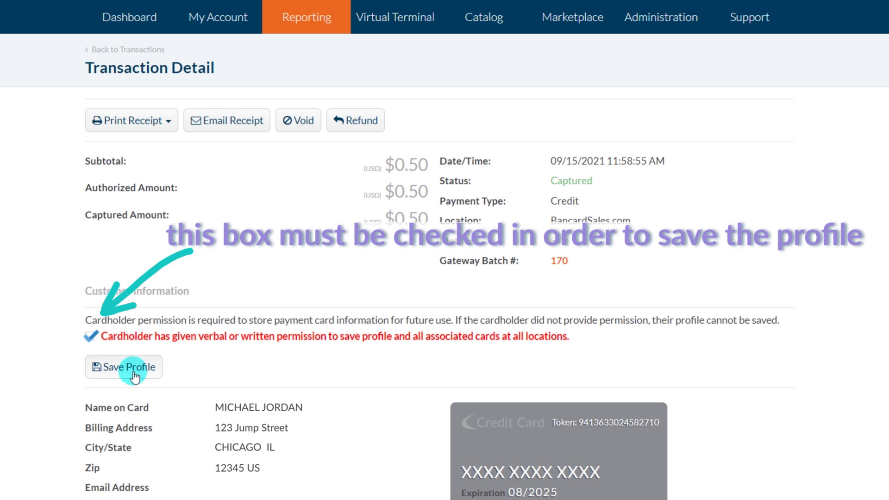
pyautogui.click(133, 370)
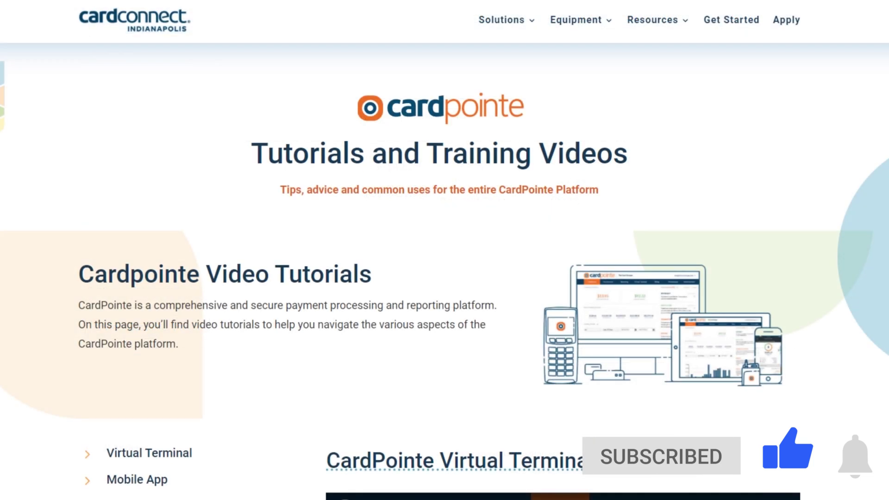
pyautogui.scroll(-3, 444, 250)
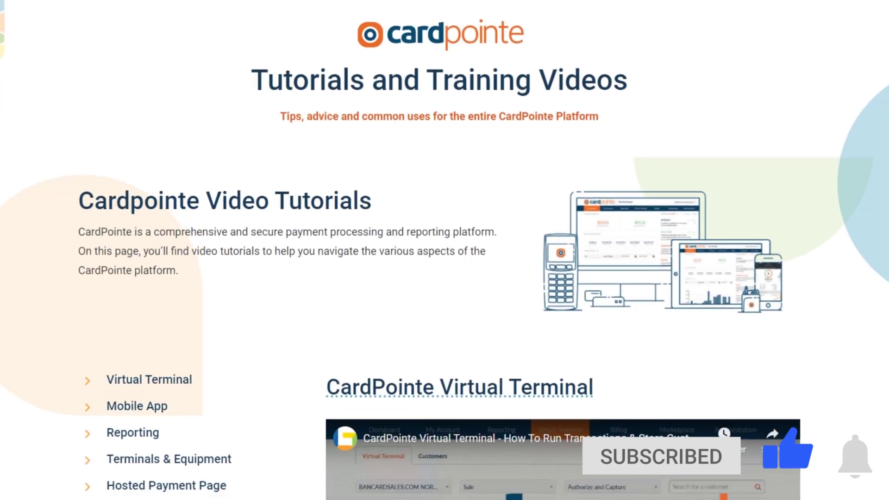
pyautogui.scroll(-5, 444, 250)
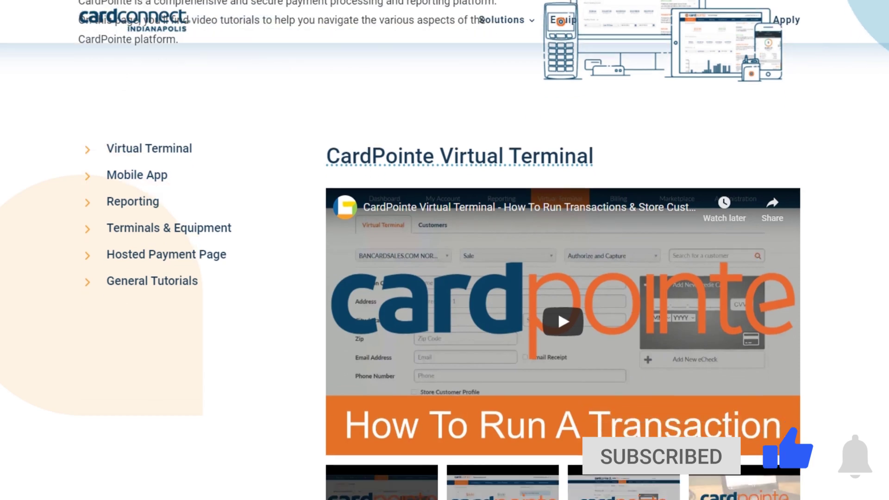
pyautogui.scroll(-1, 445, 250)
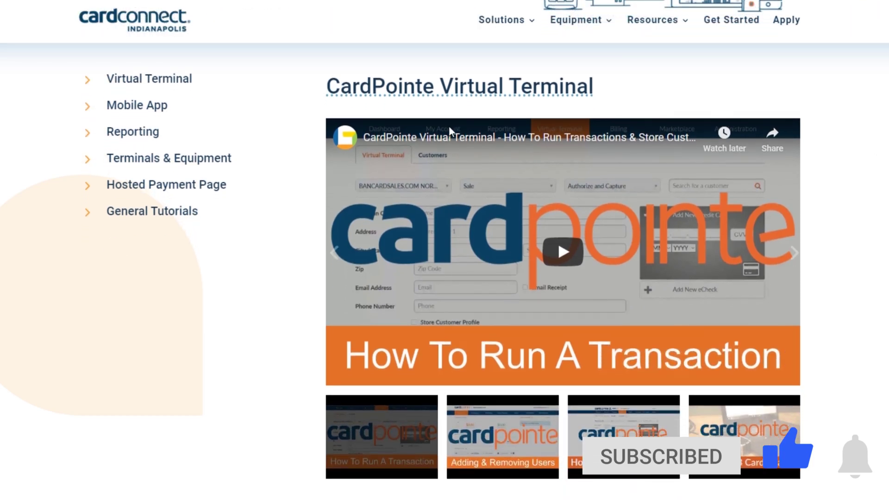
pyautogui.click(124, 160)
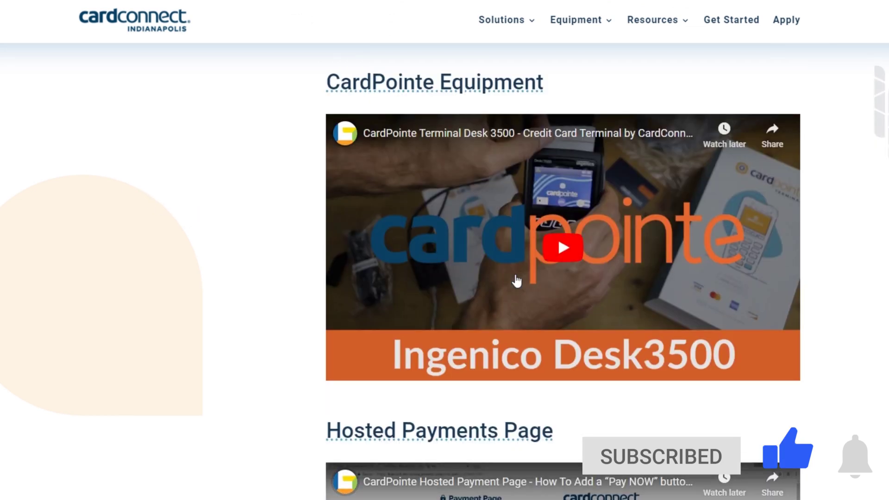
pyautogui.scroll(-11, 563, 270)
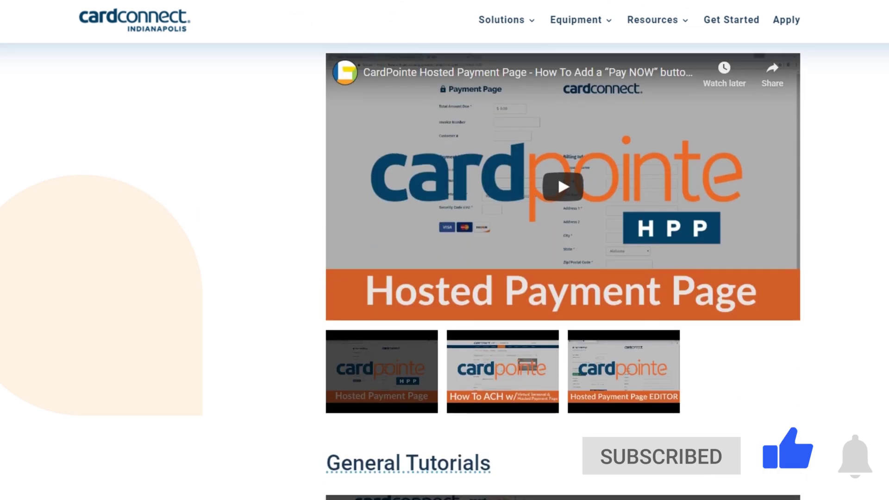
pyautogui.scroll(-6, 562, 271)
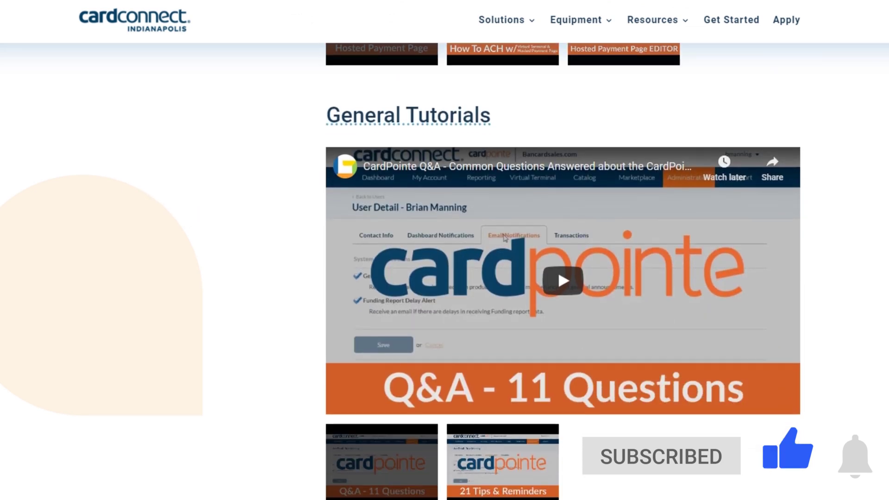
pyautogui.scroll(16, 562, 271)
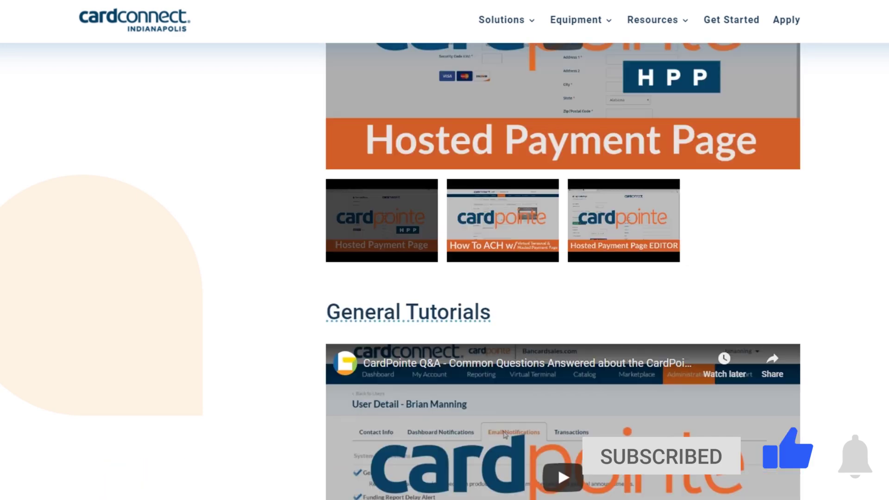
pyautogui.scroll(19, 562, 271)
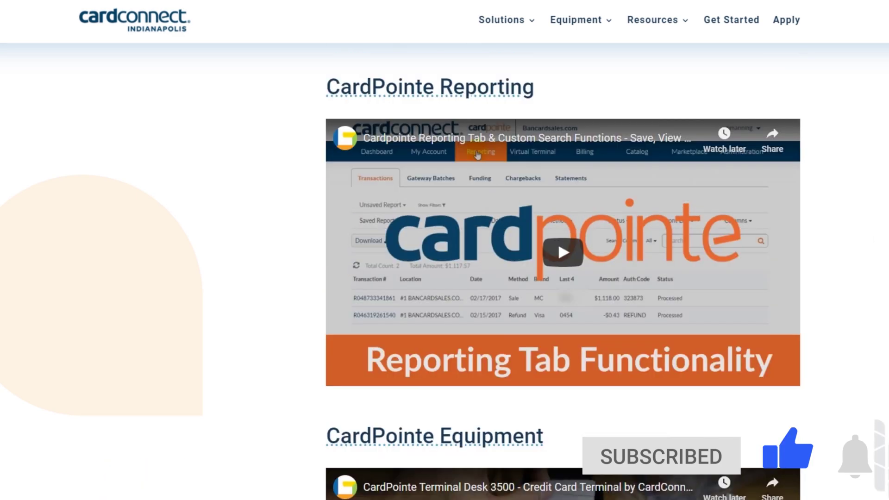
pyautogui.scroll(13, 563, 271)
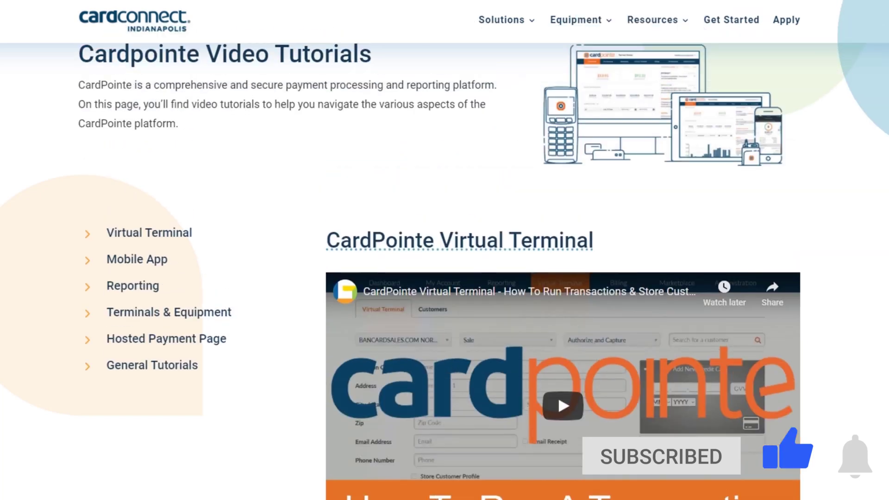
pyautogui.scroll(2, 563, 270)
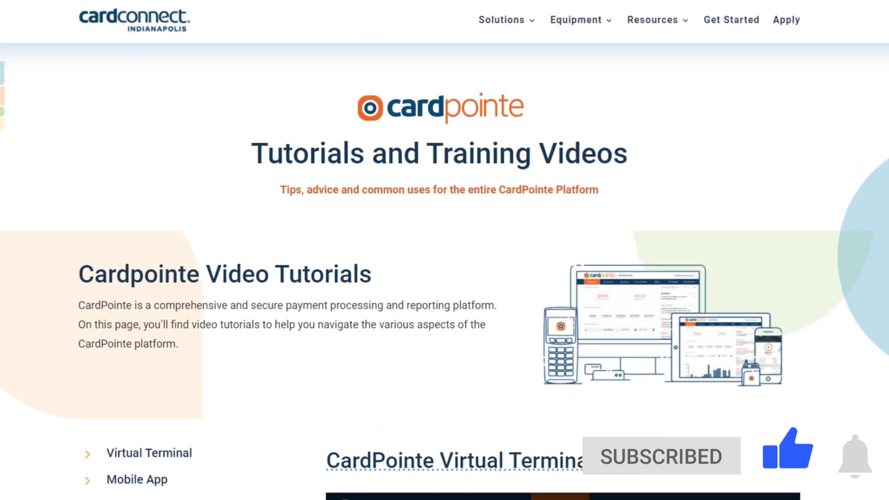